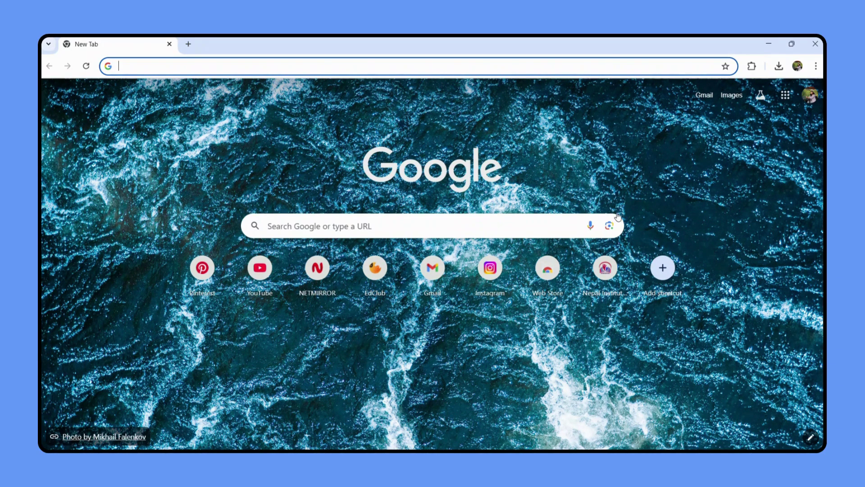
# Navigate Chrome to figma.com and load the Figma homepage.
pyautogui.click(544, 68)
pyautogui.write('f')
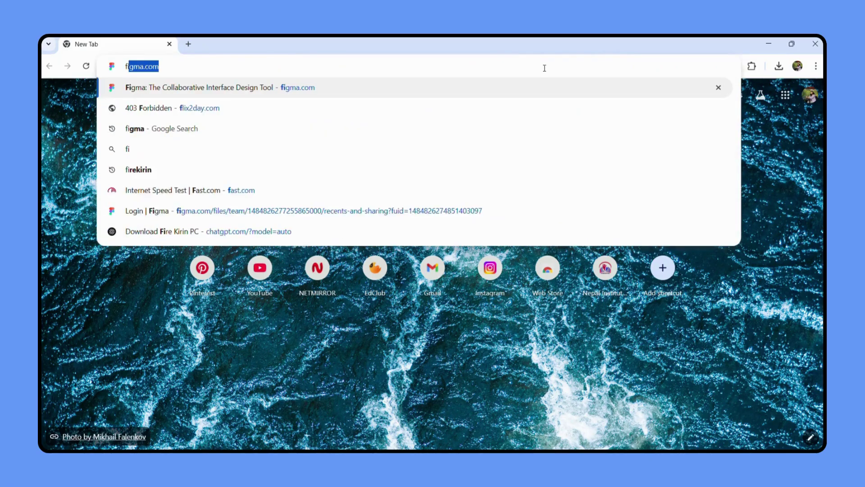
pyautogui.write('igma.')
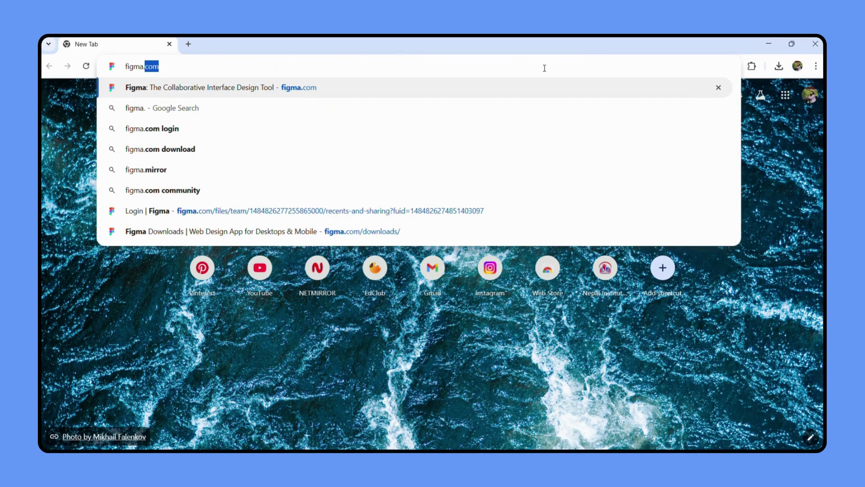
pyautogui.write('com')
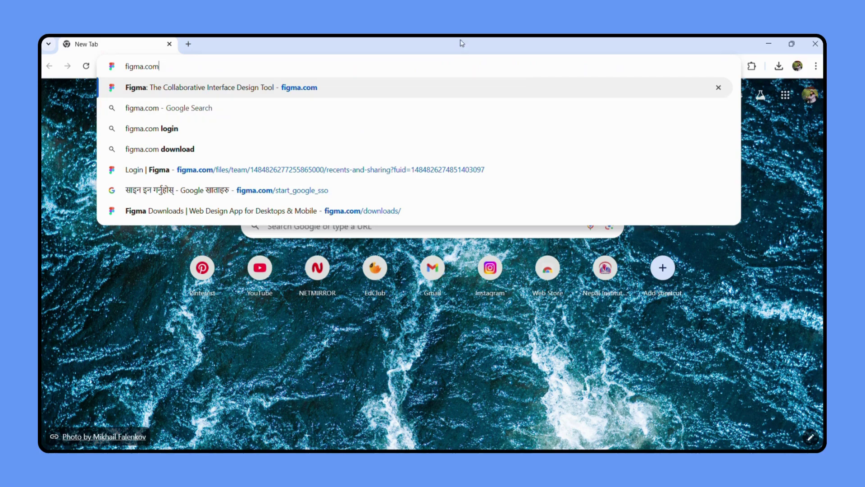
pyautogui.click(483, 85)
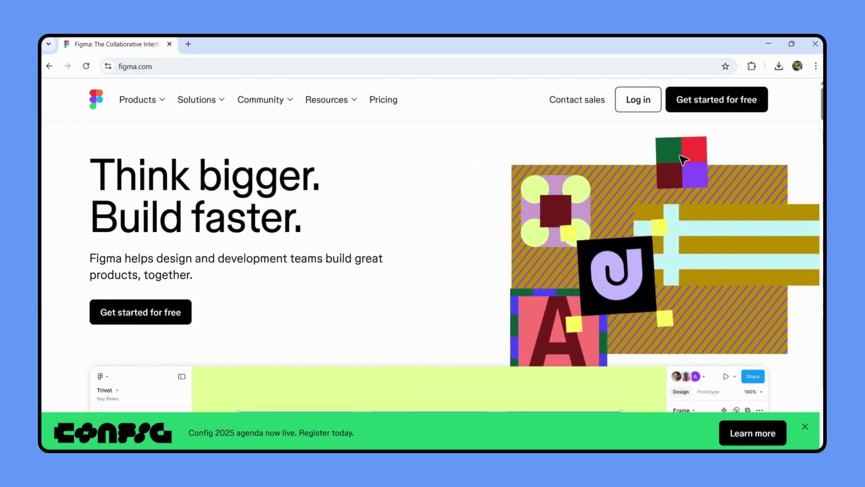
# Bring up the 'Welcome to Figma' sign-in dialog from Log in.
pyautogui.click(630, 99)
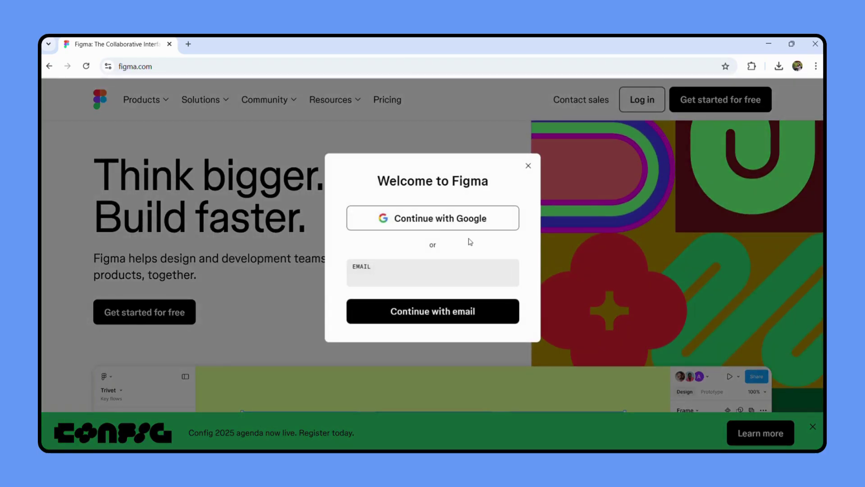